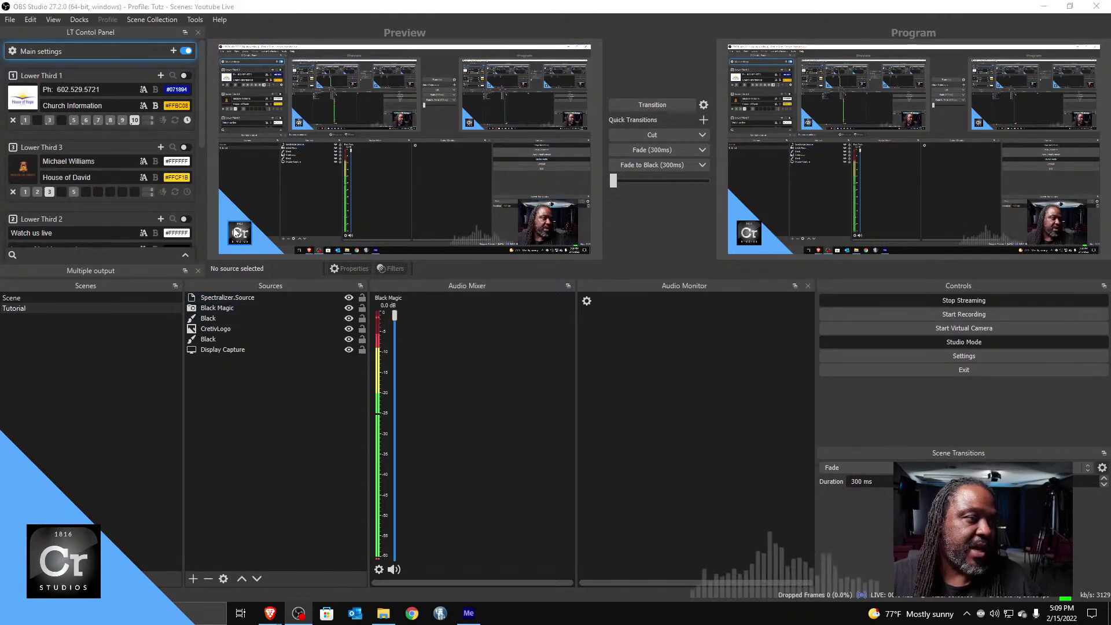
key("alt+Tab")
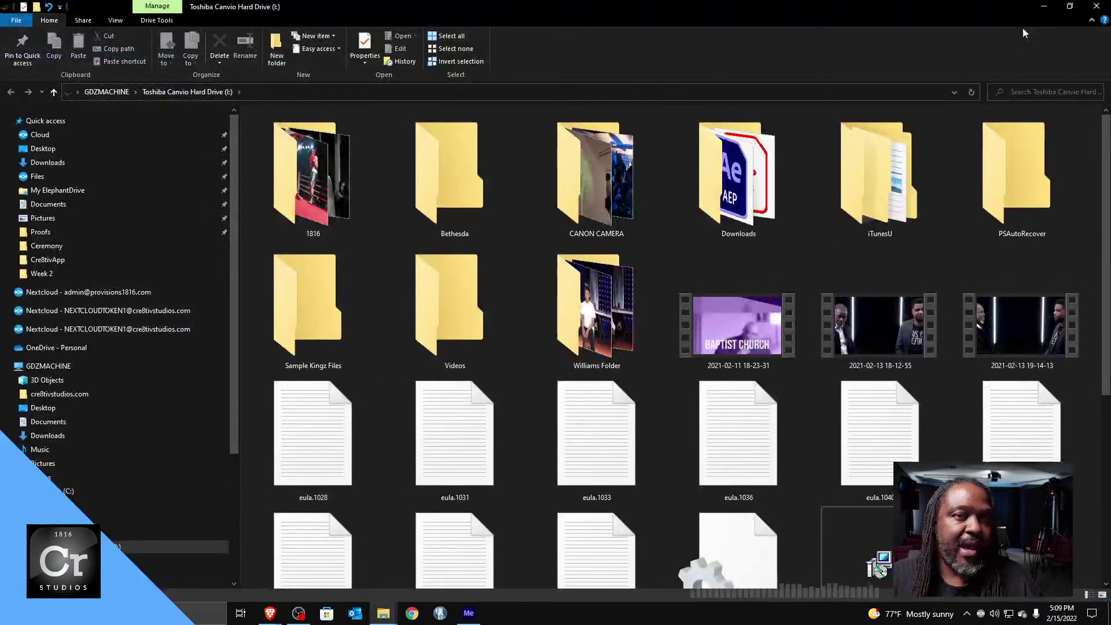
left_click(1040, 6)
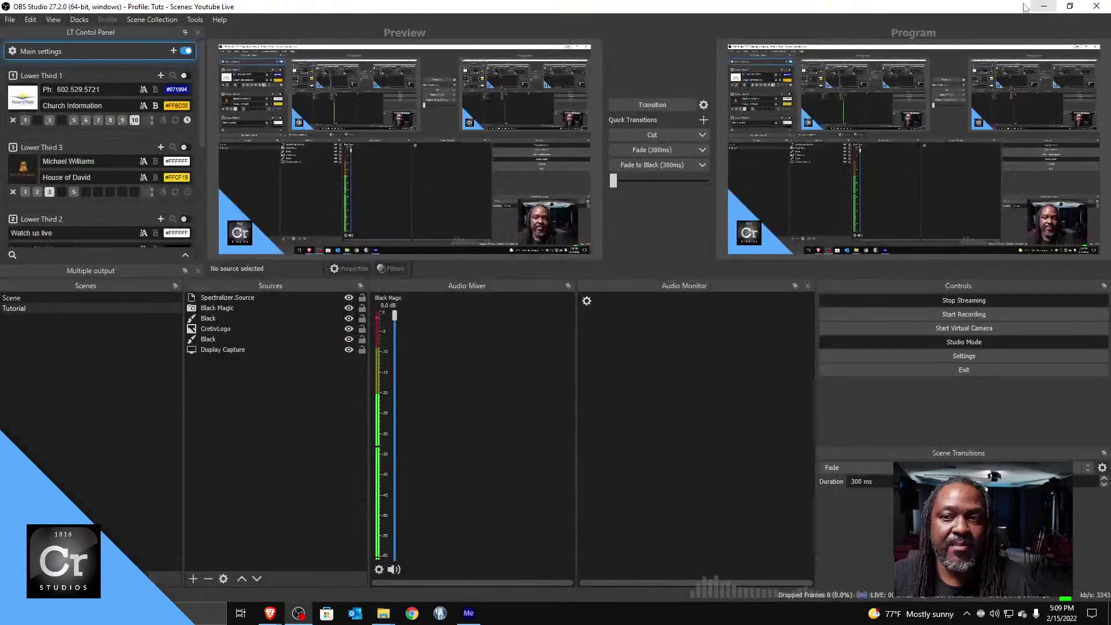
Set the CretivLogo source's blending mode to Additive and transition the preview to the program output
left_click(235, 236)
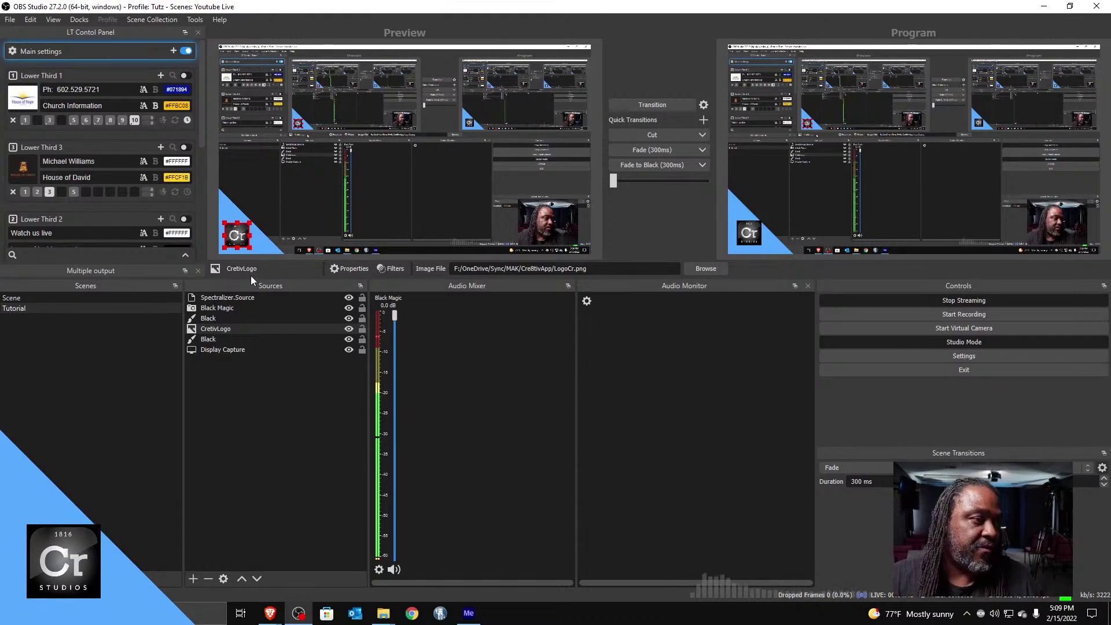
right_click(227, 329)
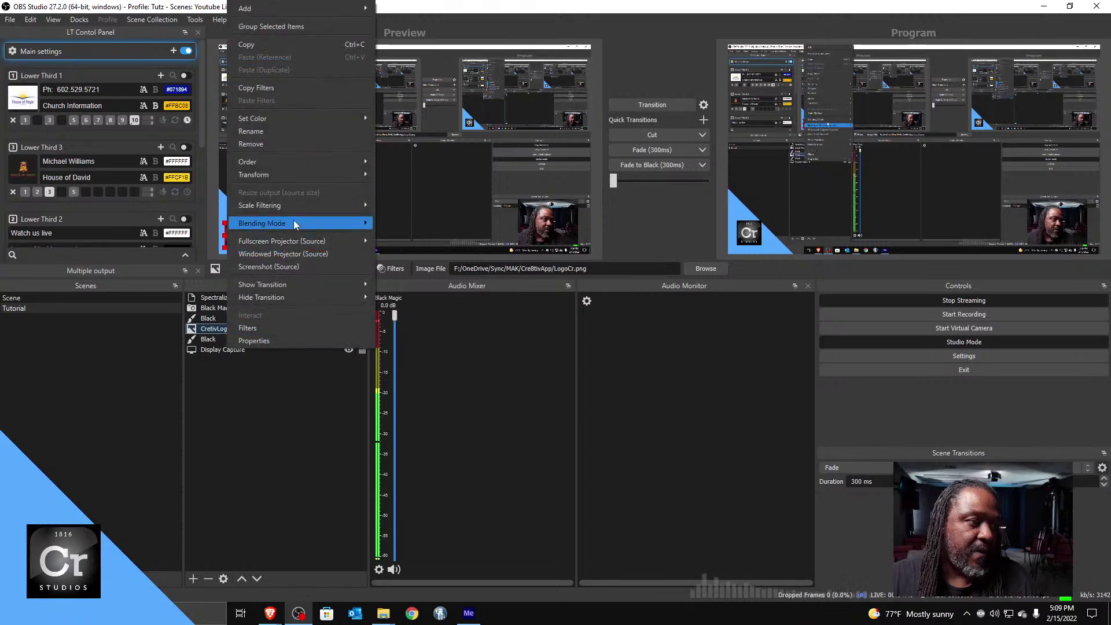
mouse_move(306, 227)
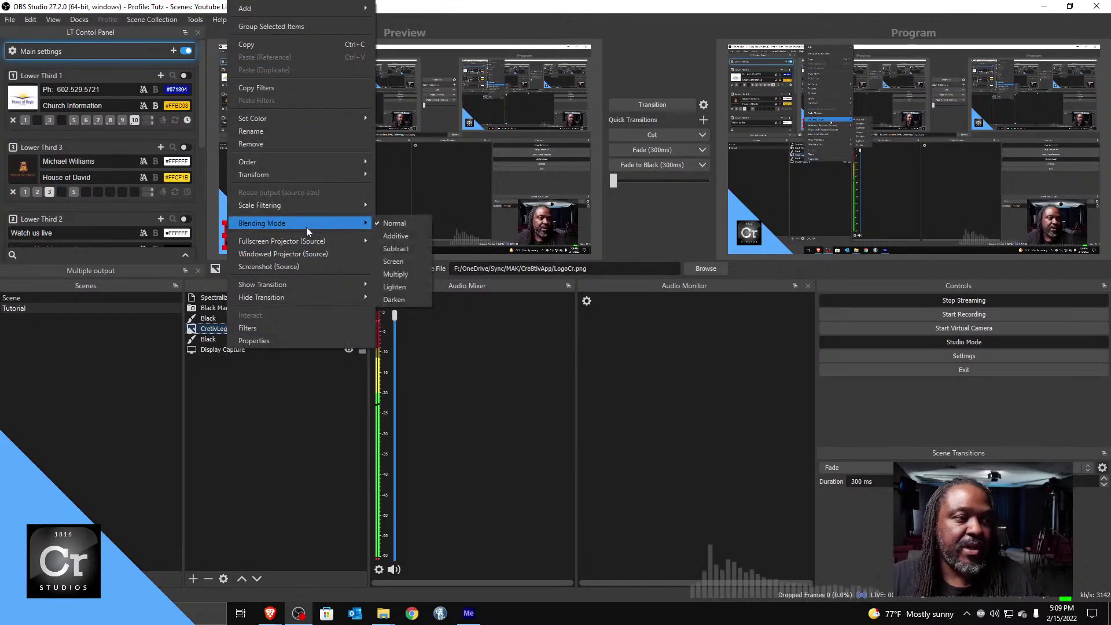
left_click(394, 235)
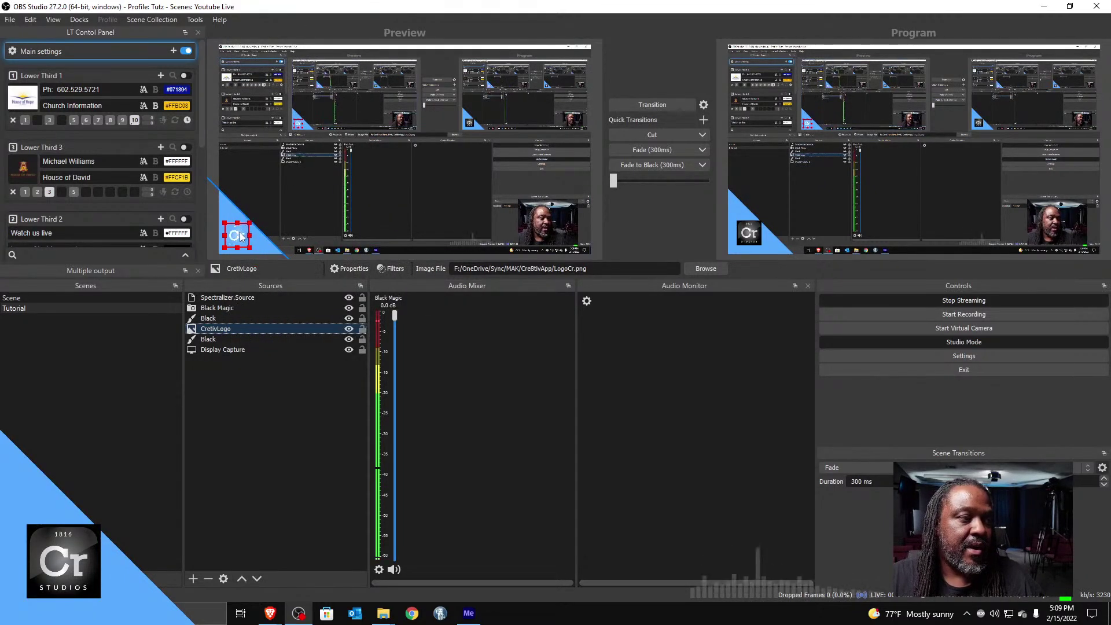
left_click(650, 105)
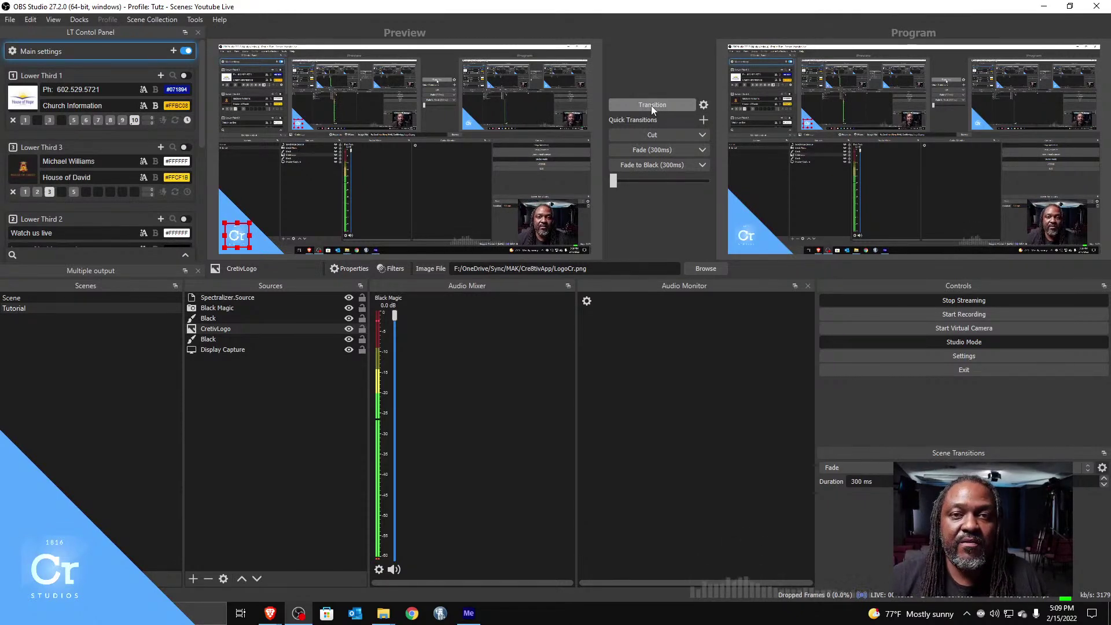
Switch the CretivLogo source's blending mode to Subtract and send the preview to the program output
right_click(245, 328)
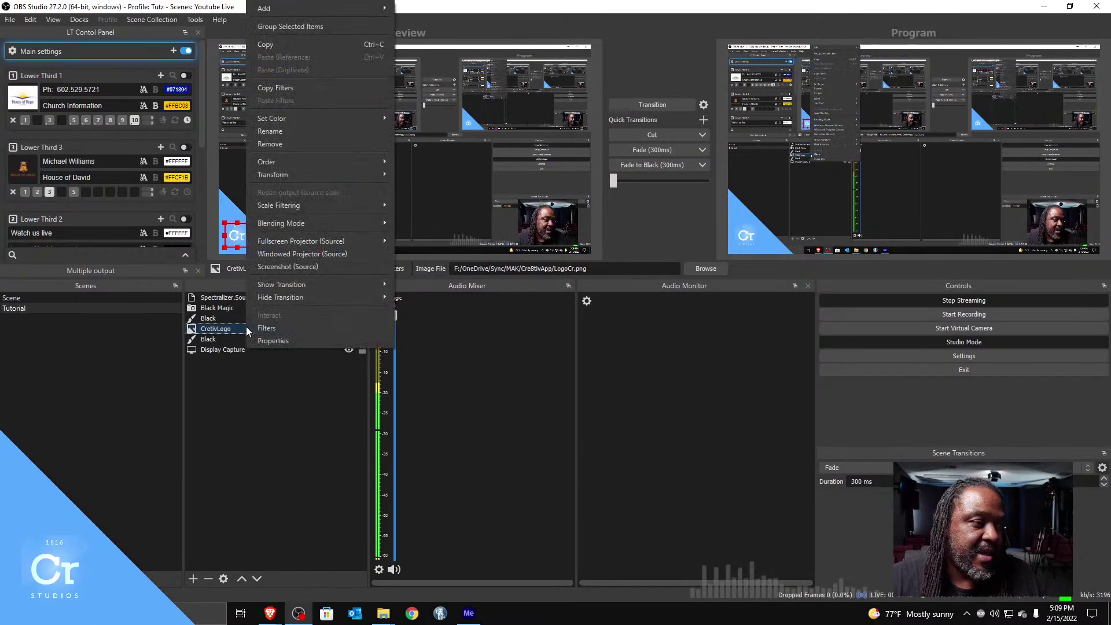
mouse_move(357, 225)
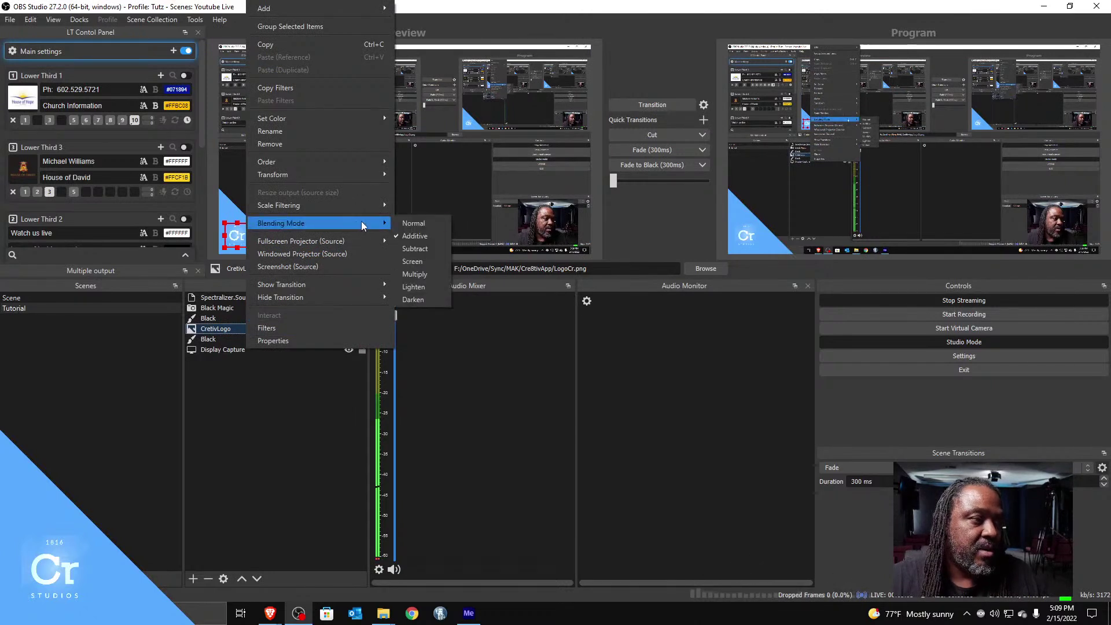
left_click(428, 248)
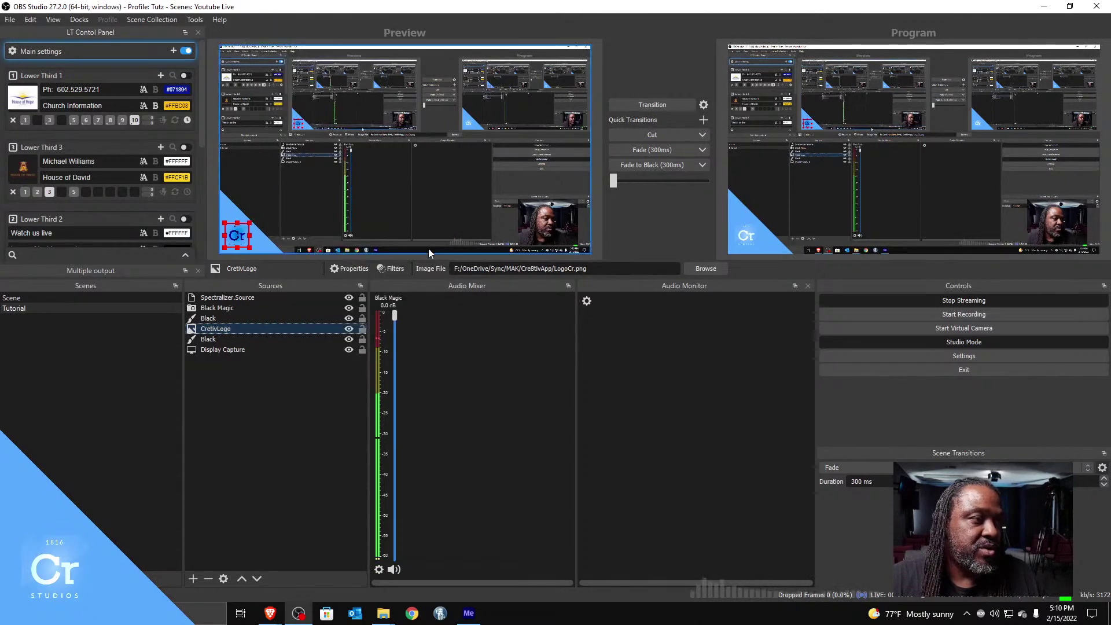
left_click(642, 108)
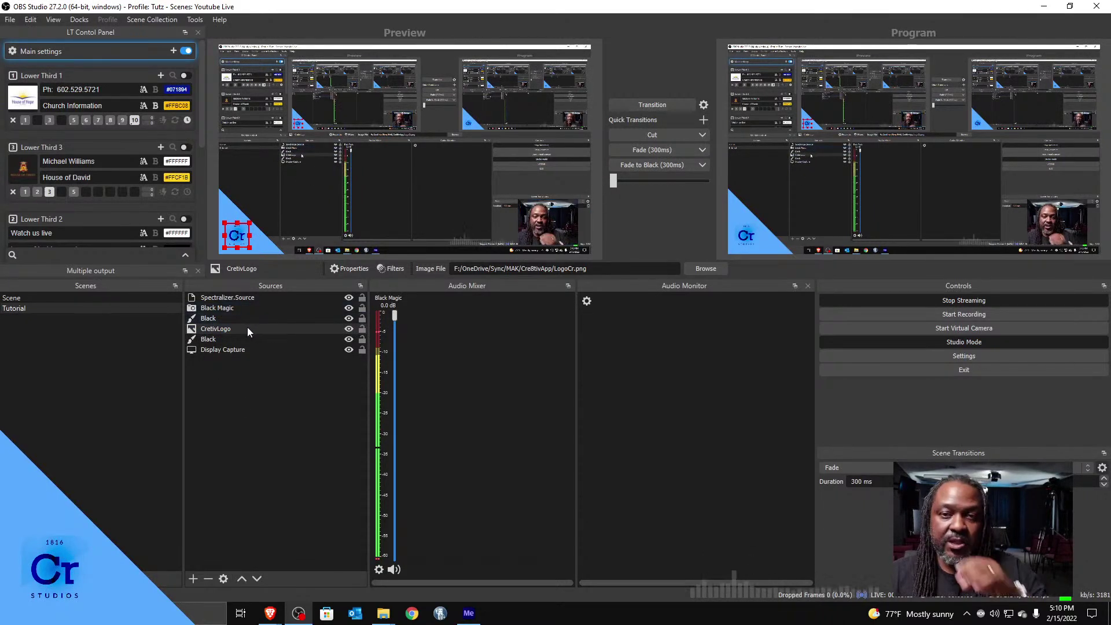
Lower the Black Magic audio level to about -5.6 dB and put CretivLogo live in the program output with Screen blending
left_click_drag(394, 315, 395, 368)
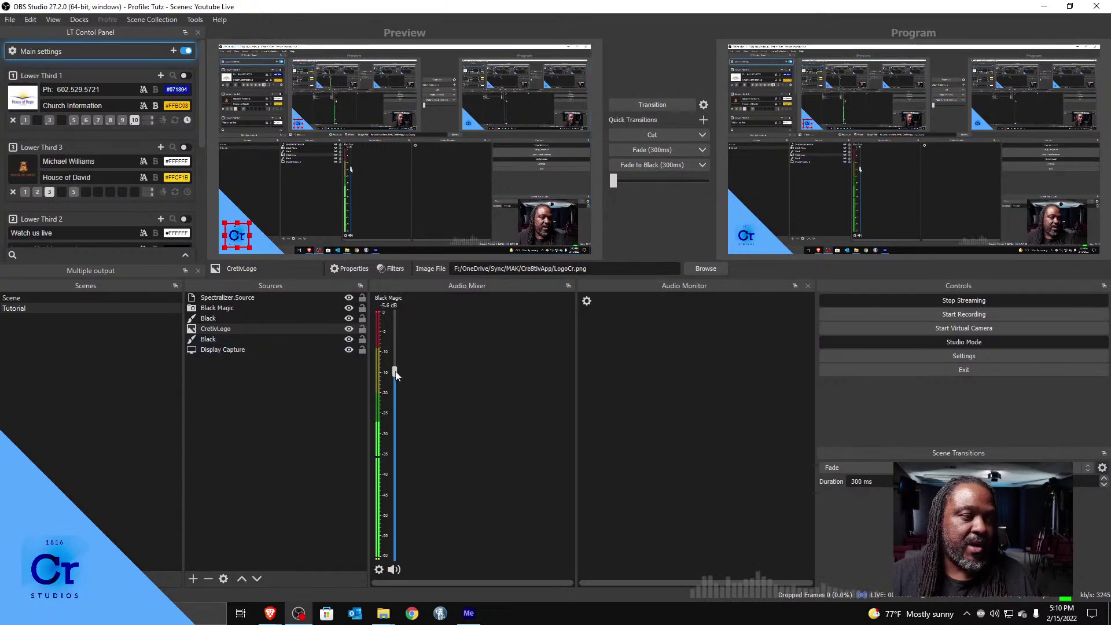
right_click(257, 328)
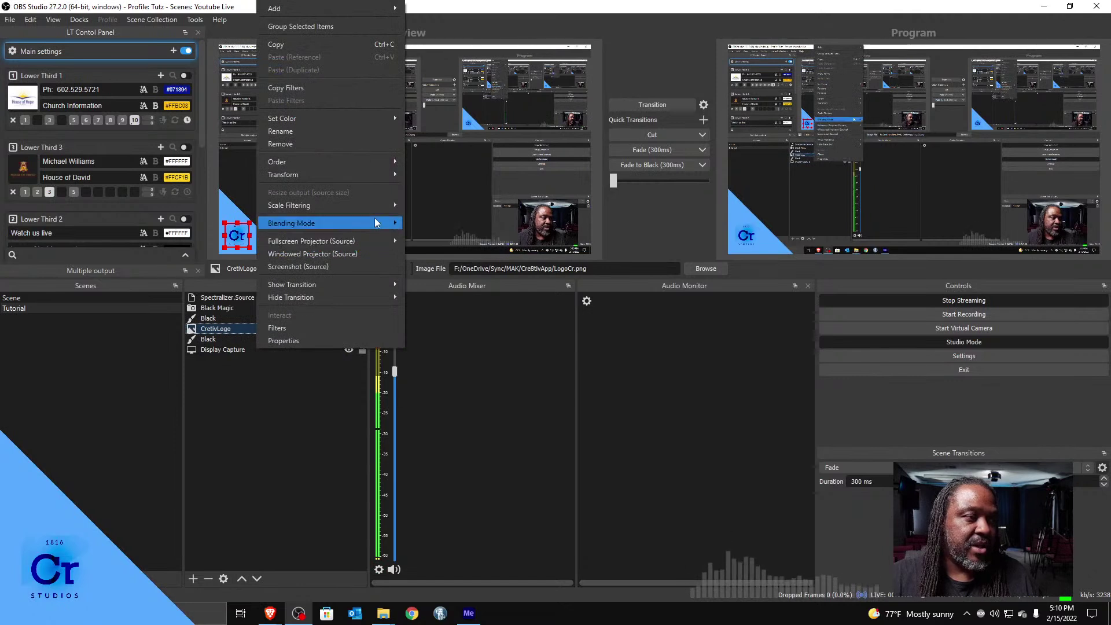
mouse_move(381, 222)
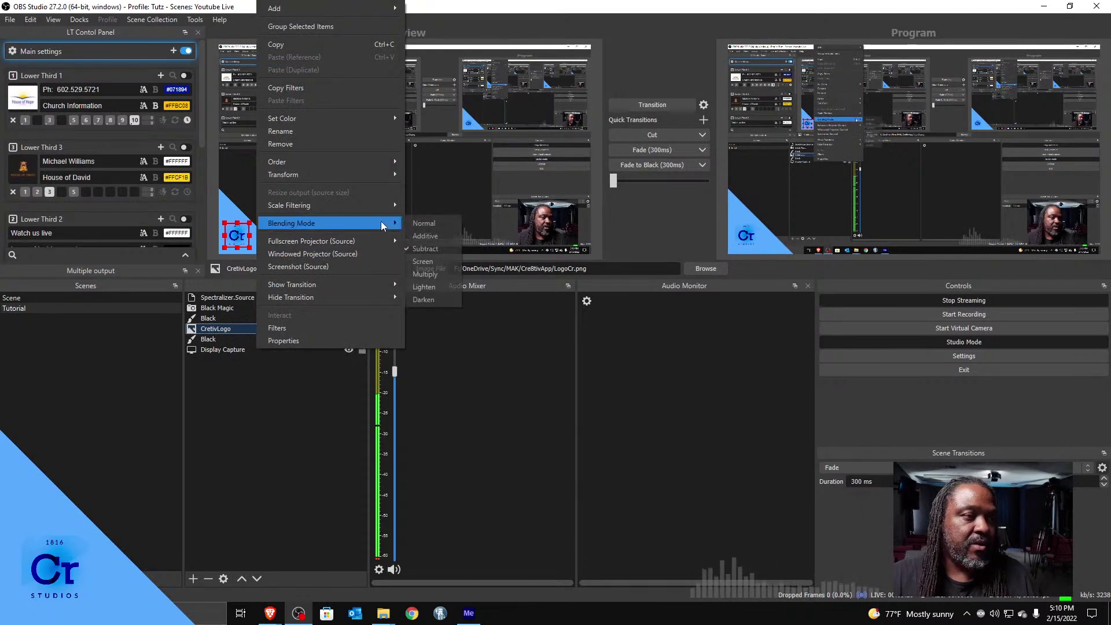
left_click(437, 260)
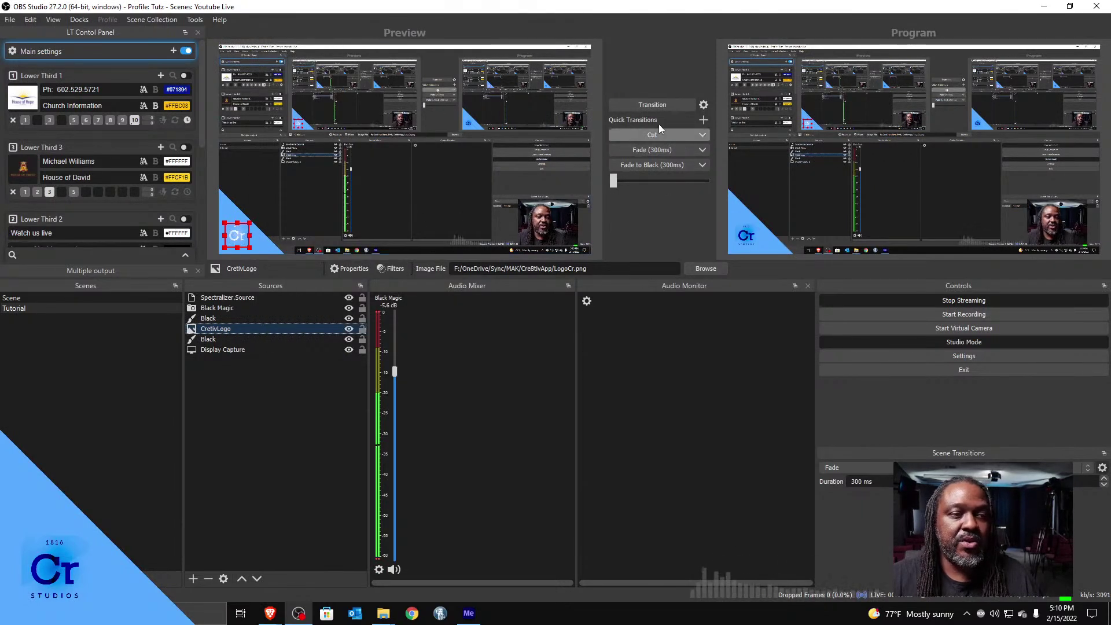
left_click(662, 105)
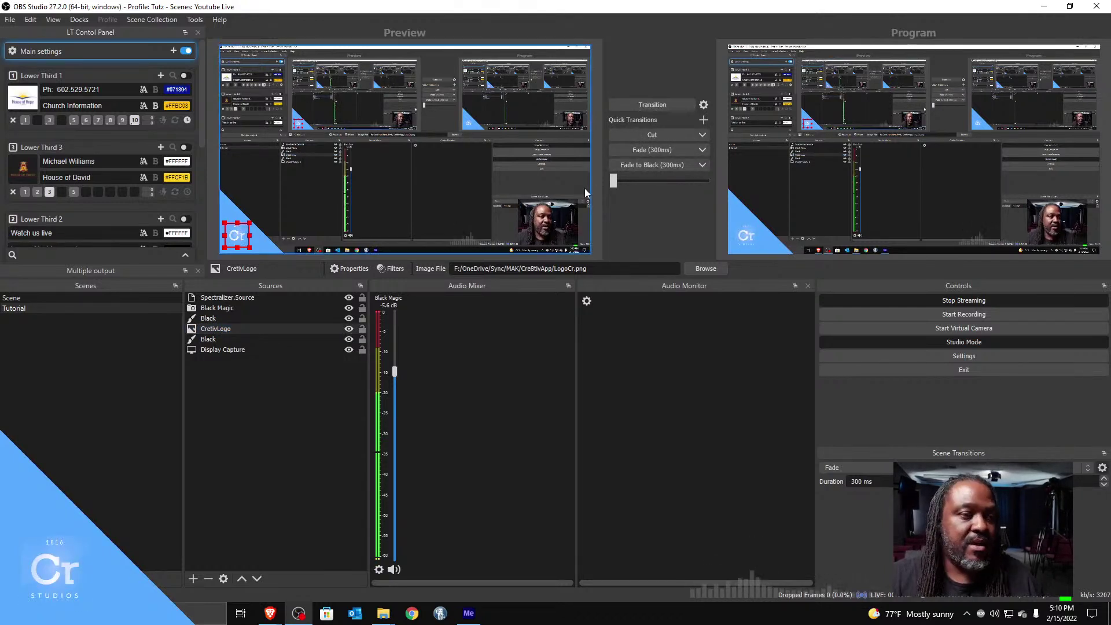
Apply the Multiply blending mode to the CretivLogo source and transition it to the program output
right_click(288, 327)
mouse_move(382, 223)
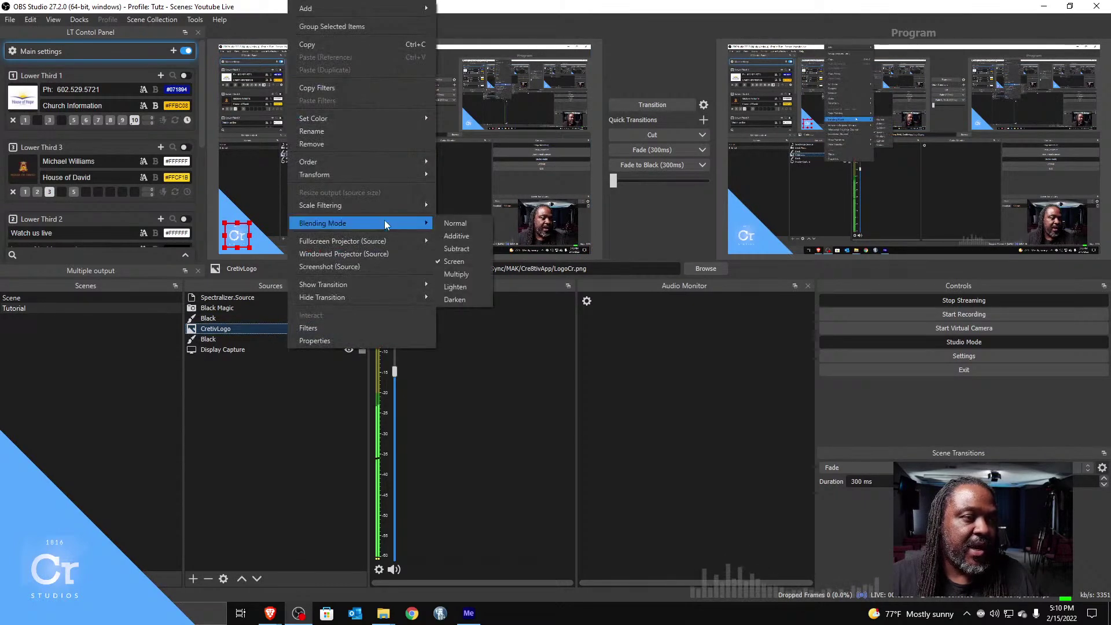
left_click(456, 274)
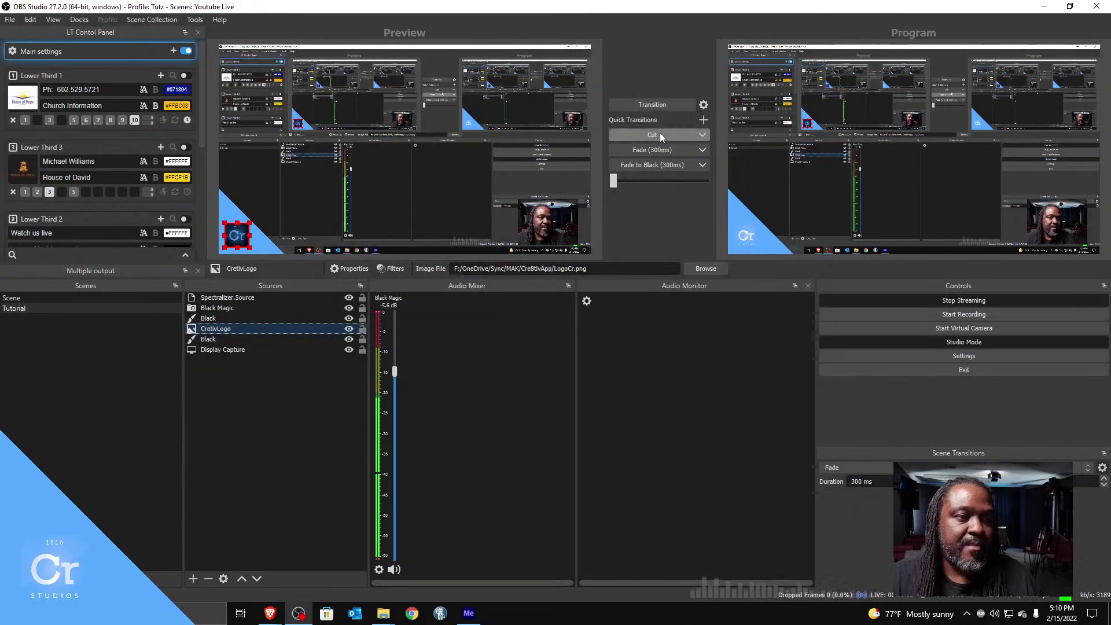
left_click(648, 103)
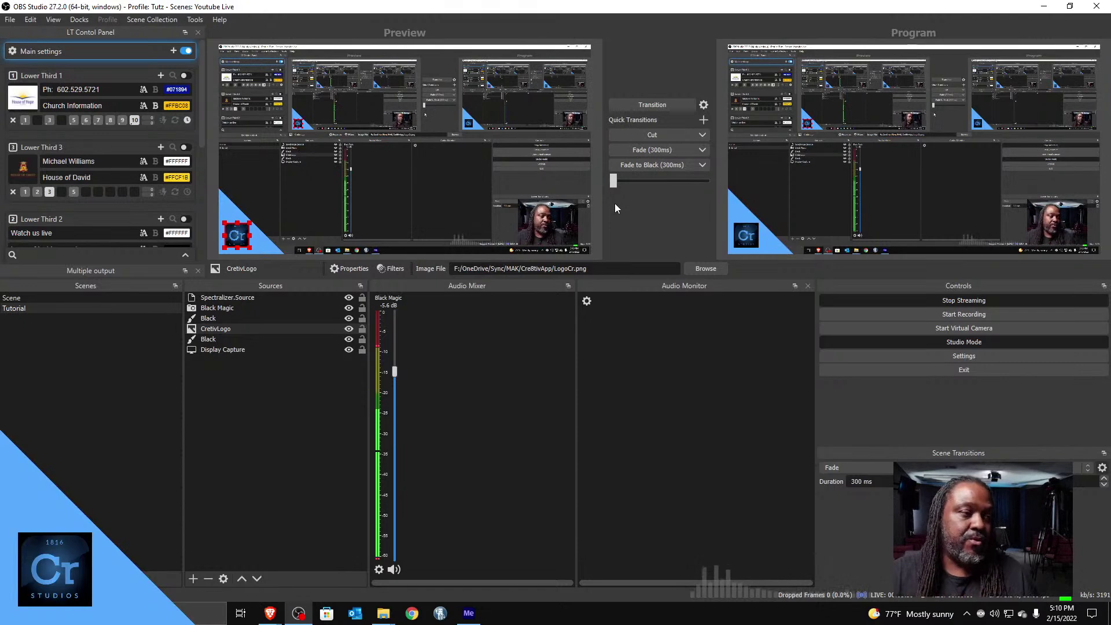
Change the CretivLogo source's blending mode to Lighten and transition the change to the program output
right_click(268, 328)
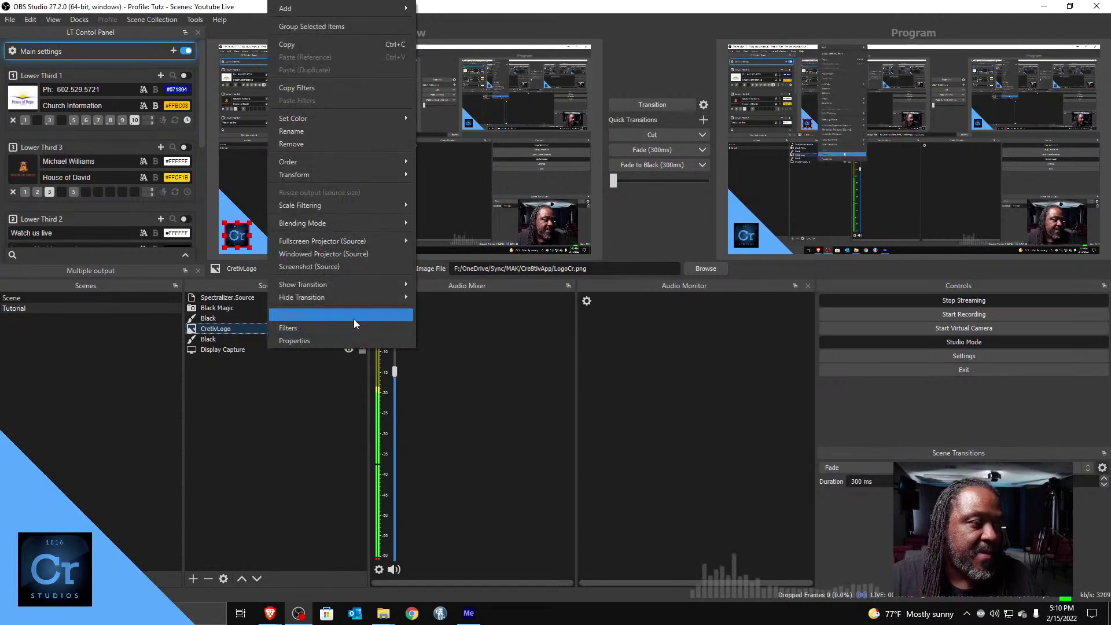
mouse_move(369, 224)
left_click(453, 287)
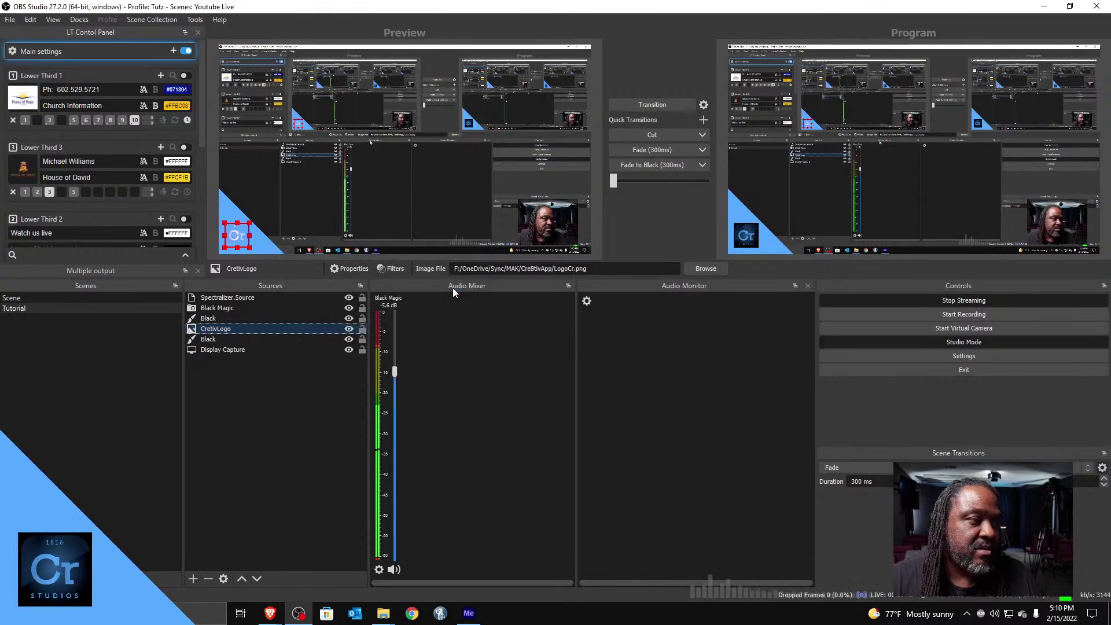
left_click(357, 248)
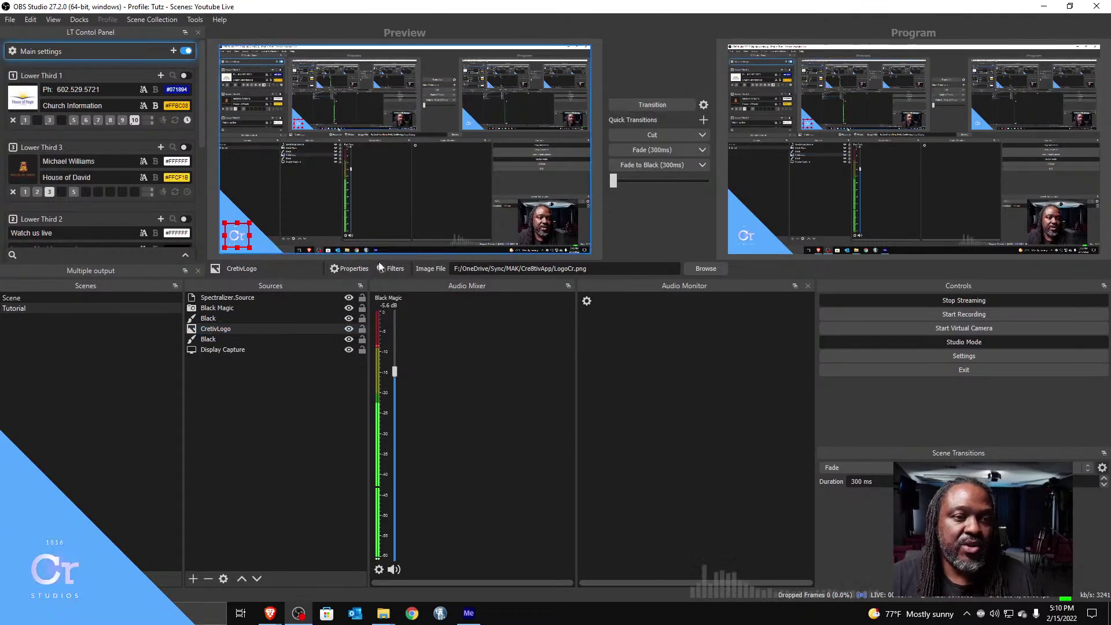
Set the CretivLogo source's blending mode to Darken, transition it to the program output, and deselect the source
right_click(309, 329)
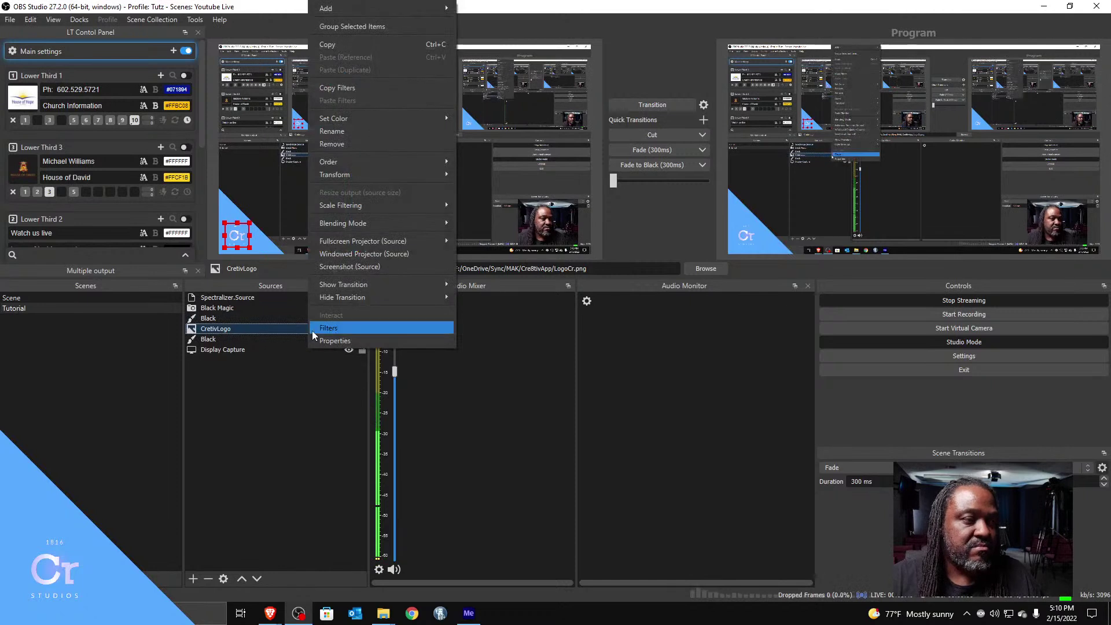
mouse_move(391, 224)
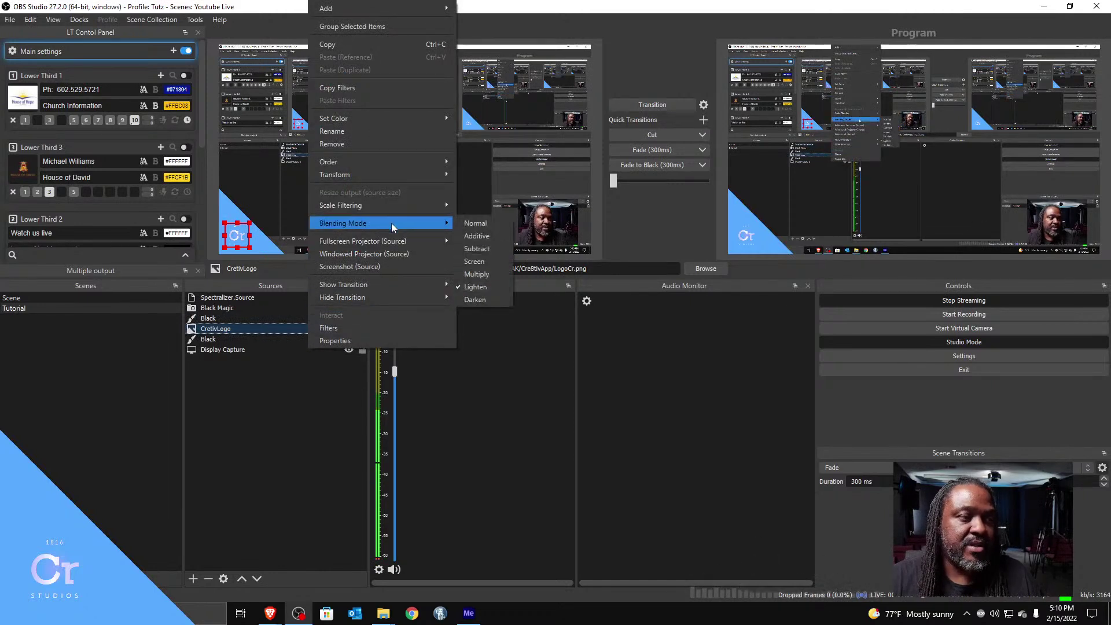
left_click(483, 301)
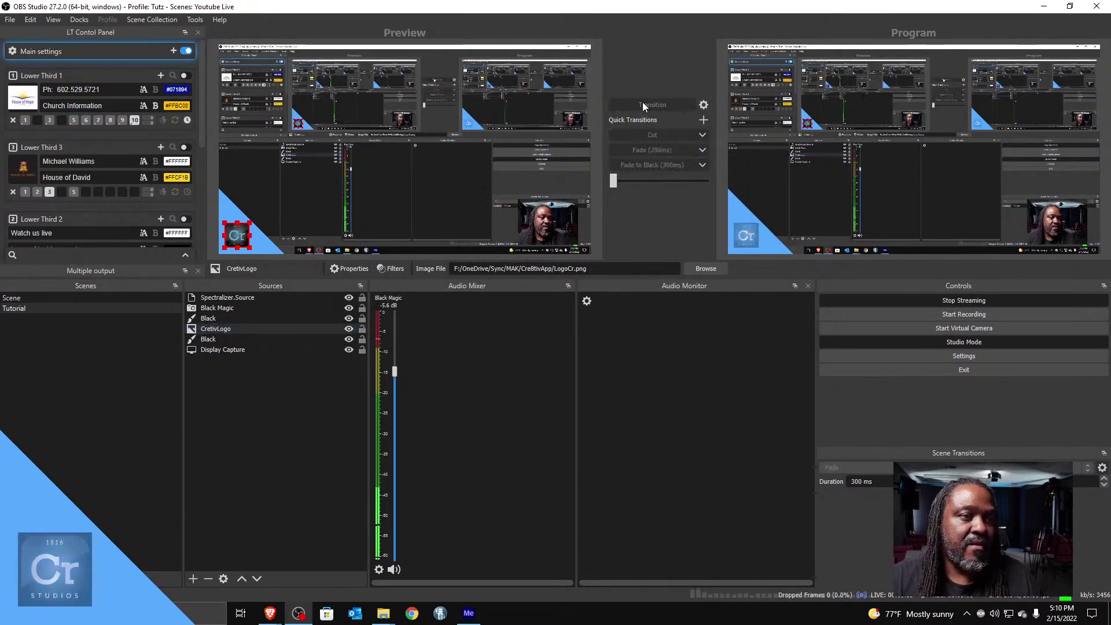
left_click(294, 382)
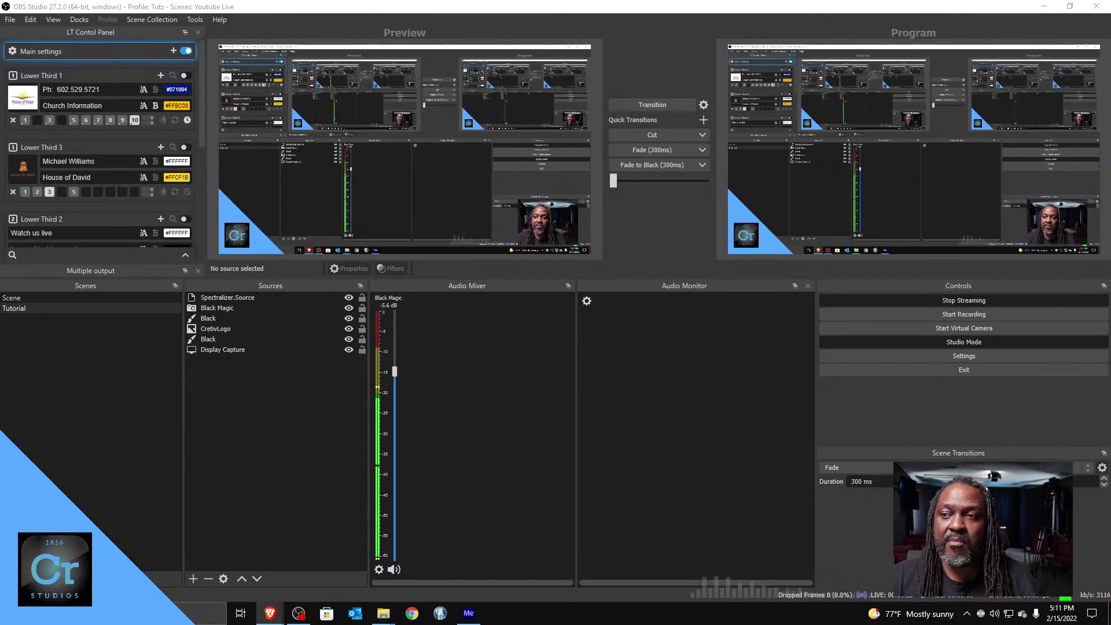
Examine the option for hiding OBS windows from screen capture in the general settings, then close the settings
left_click(1039, 356)
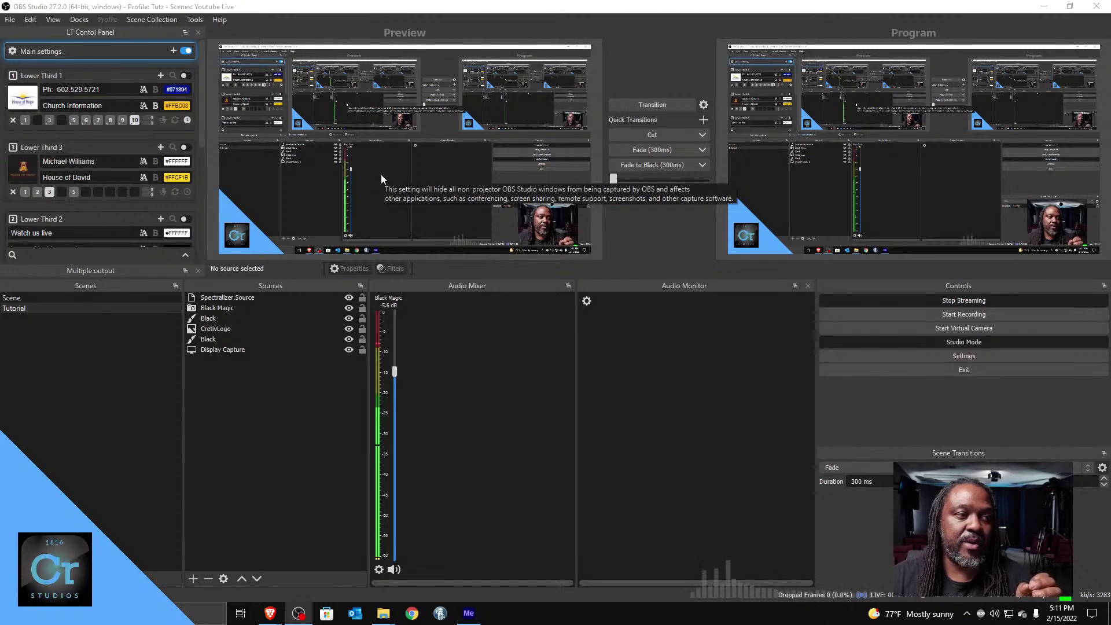
left_click(963, 355)
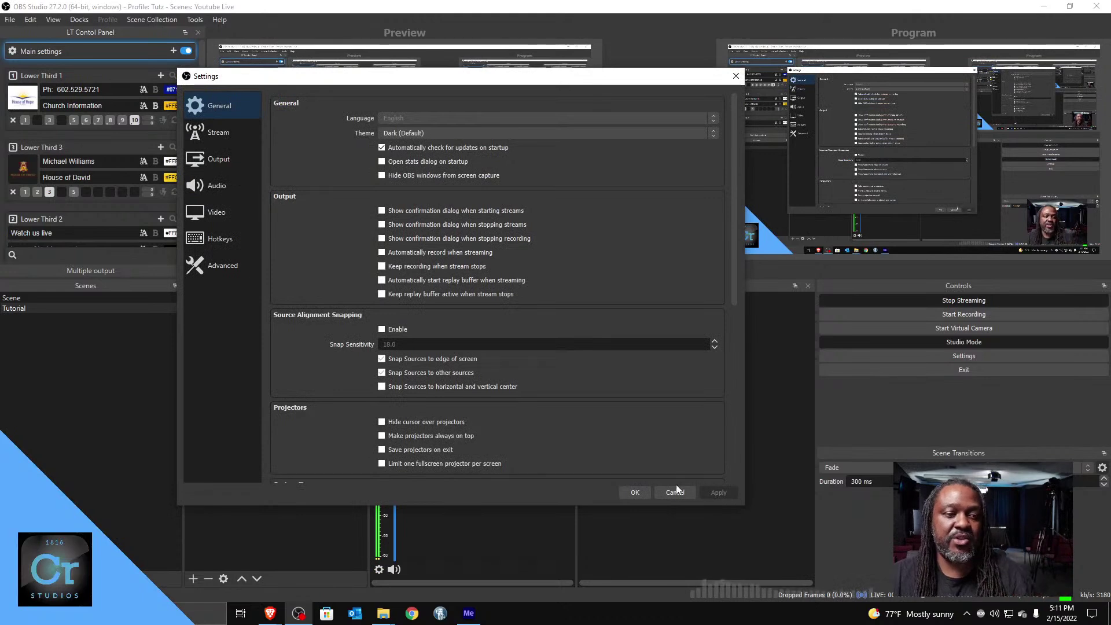
left_click(637, 490)
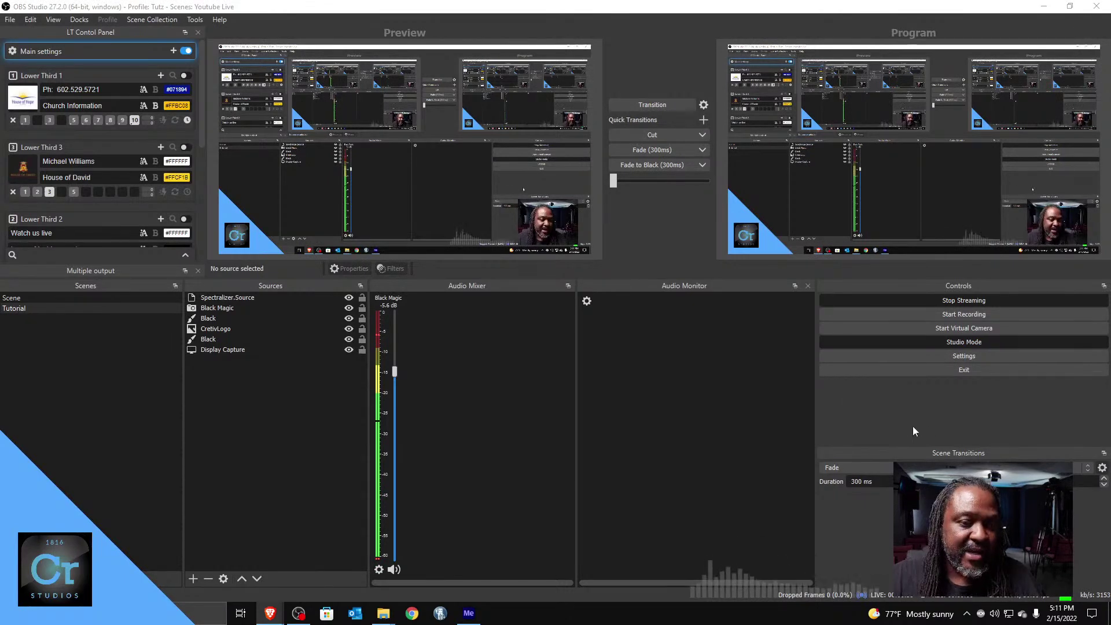
Enable hiding OBS windows from screen capture in the general settings, apply it, and return to the OBS window
left_click(960, 356)
left_click(524, 186)
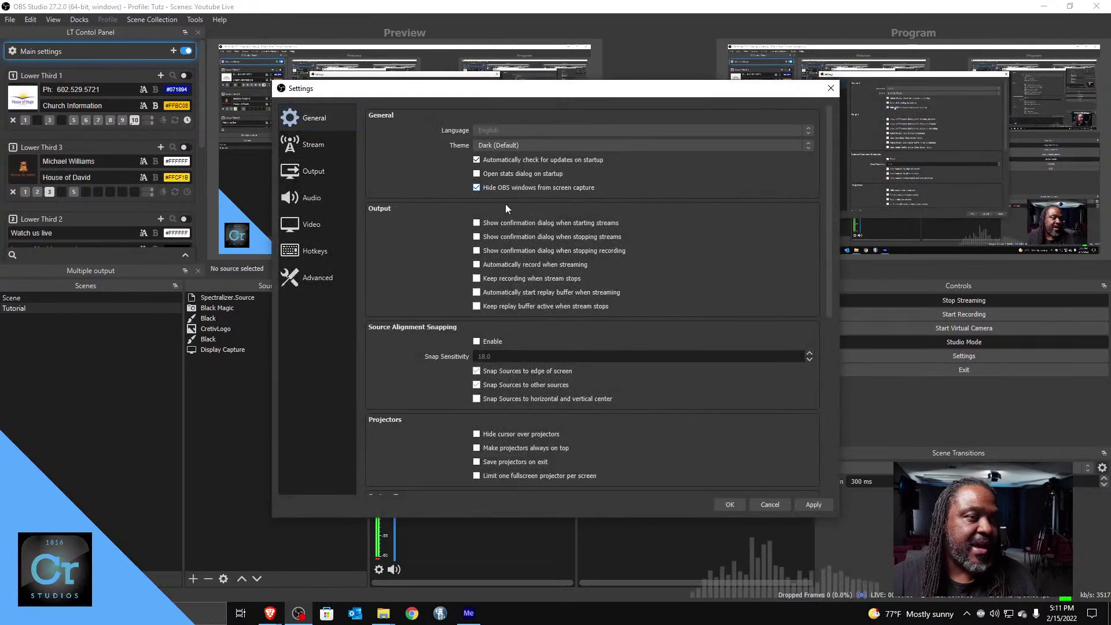
left_click(813, 504)
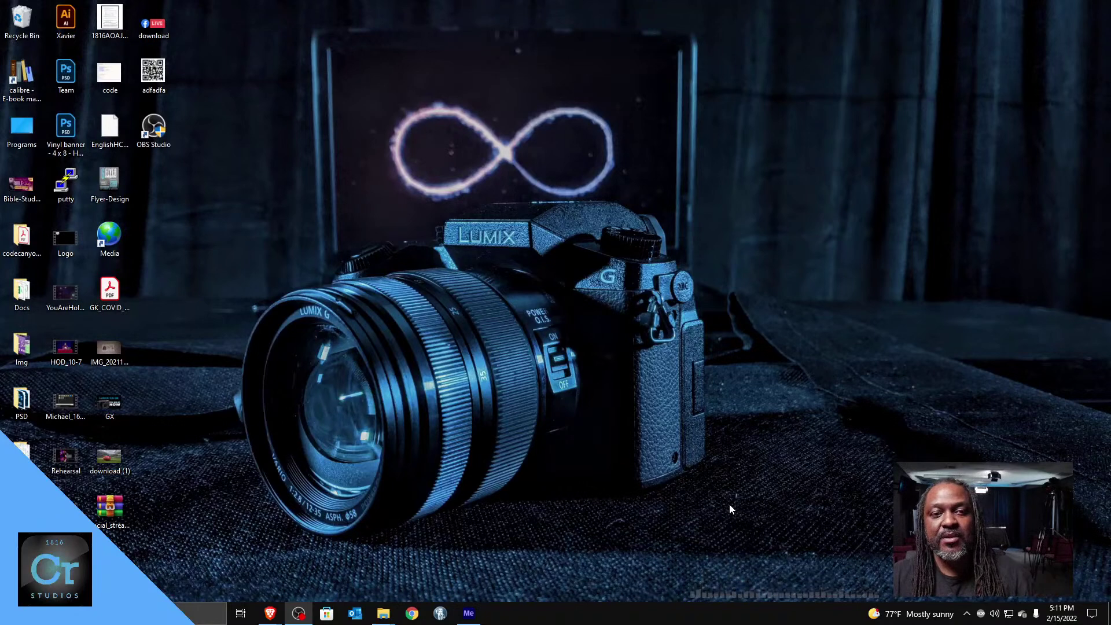
left_click(303, 614)
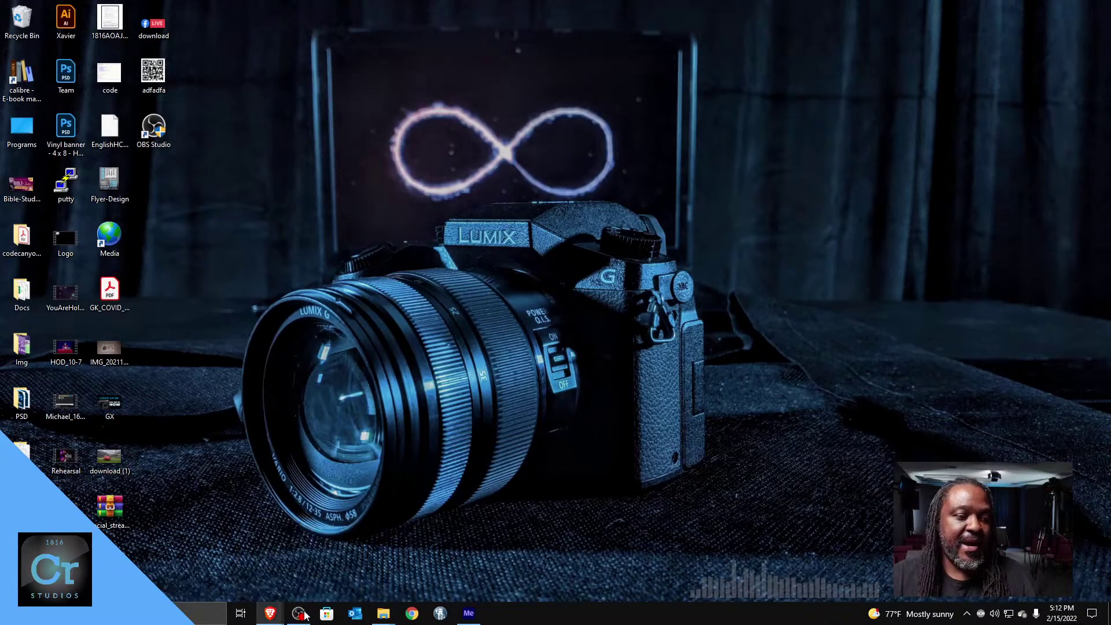
left_click(300, 614)
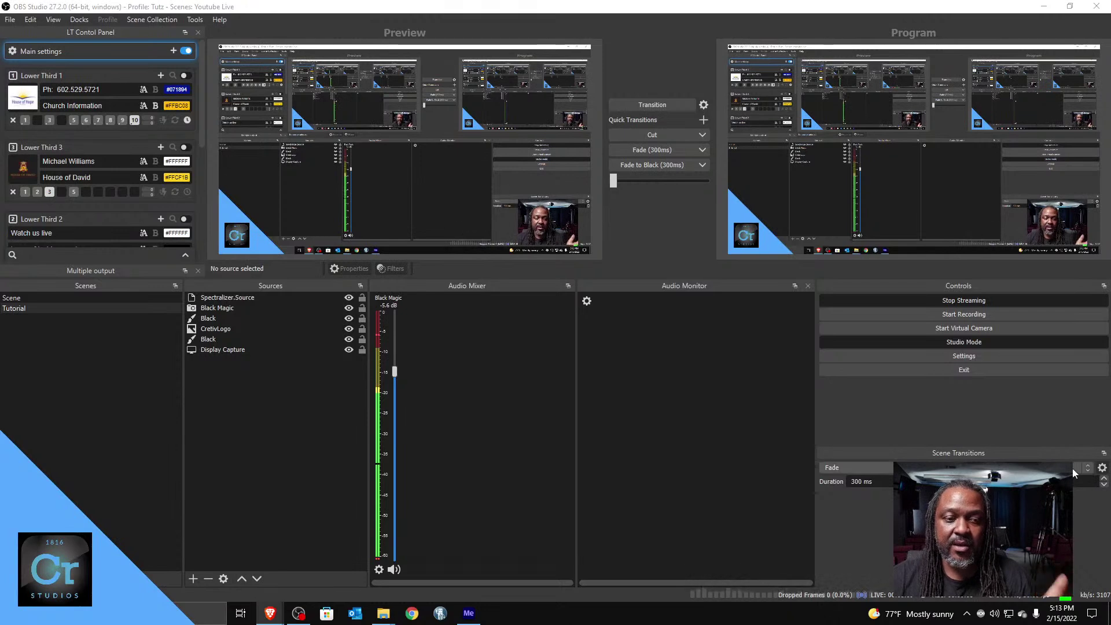
Add a Move transition as the active scene transition and load the scene named Scene into the preview
left_click(983, 468)
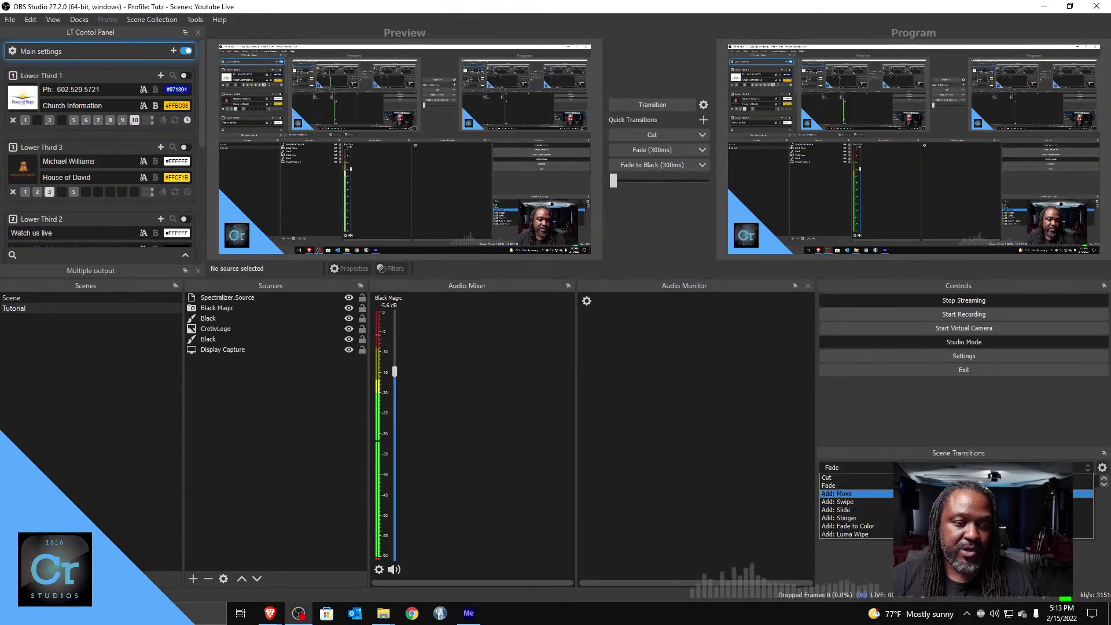
left_click(984, 519)
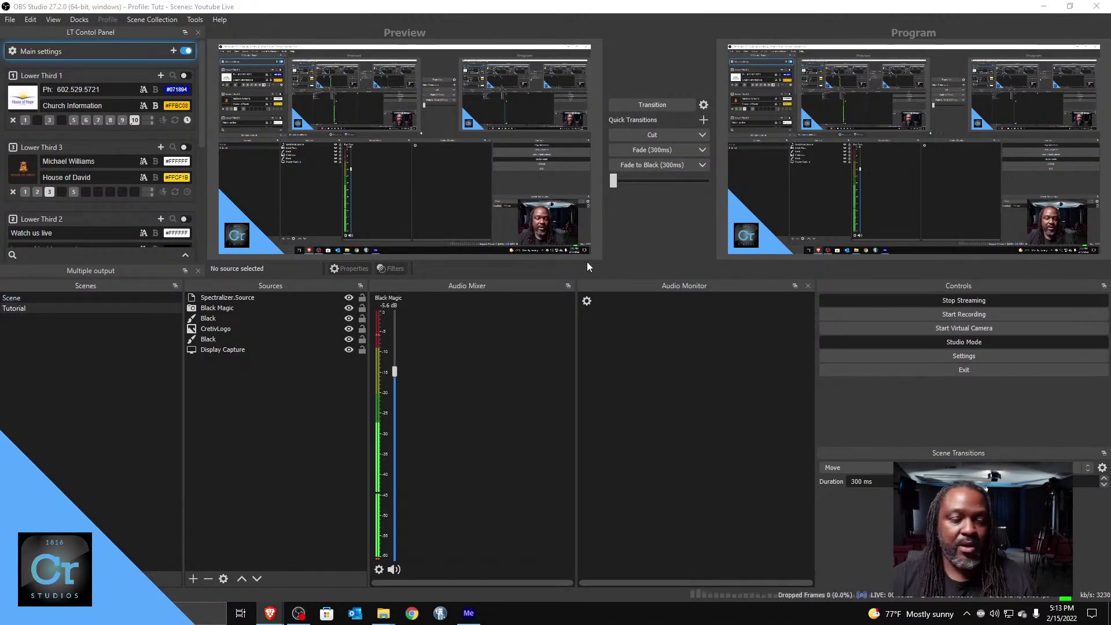
left_click(147, 297)
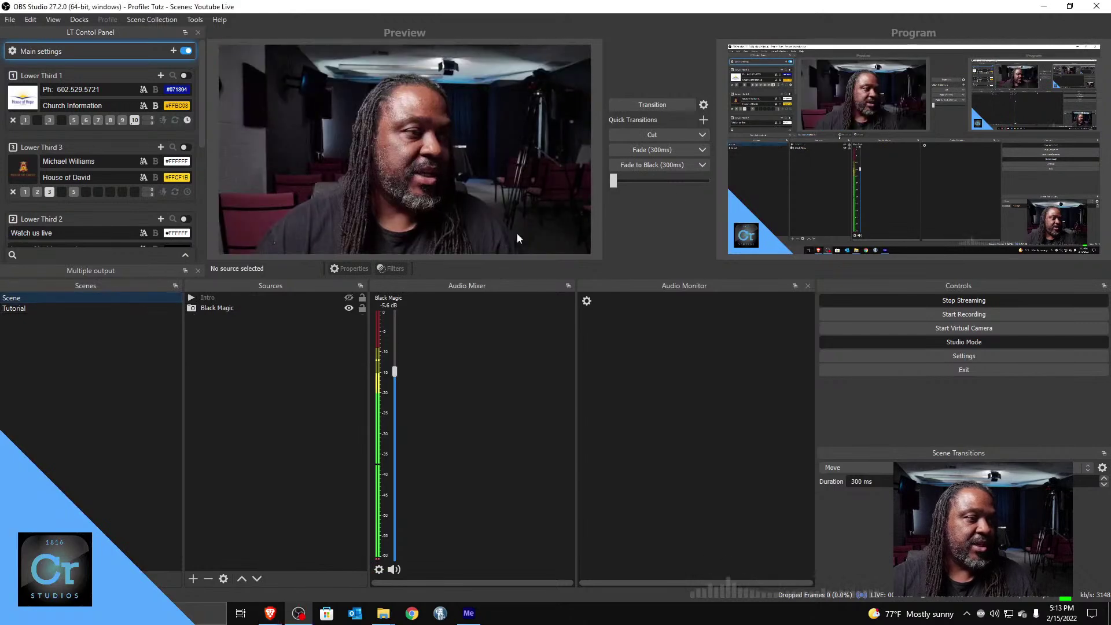